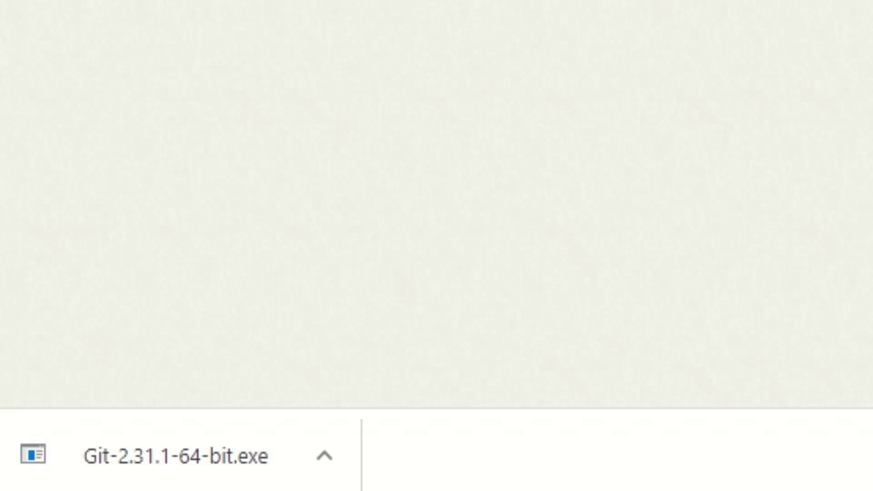
# Open the downloaded Git-2.31.1-64-bit.exe installer from its Downloads folder.
pyautogui.click(331, 469)
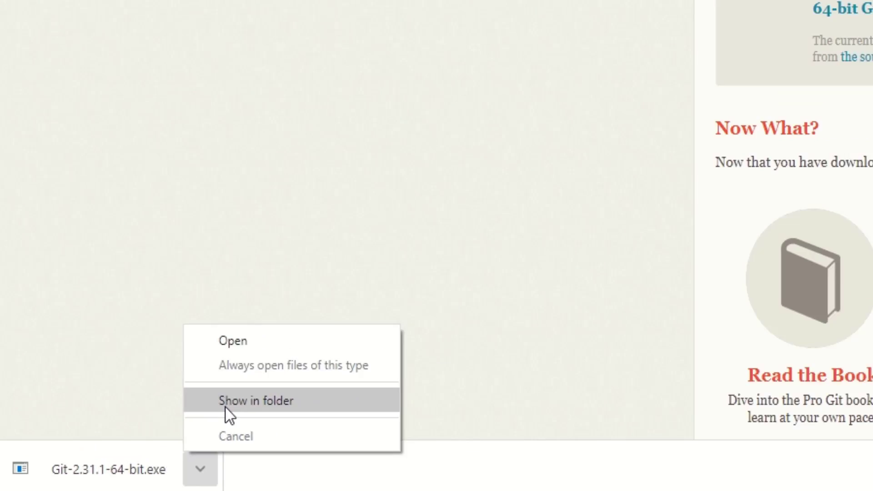
pyautogui.click(364, 359)
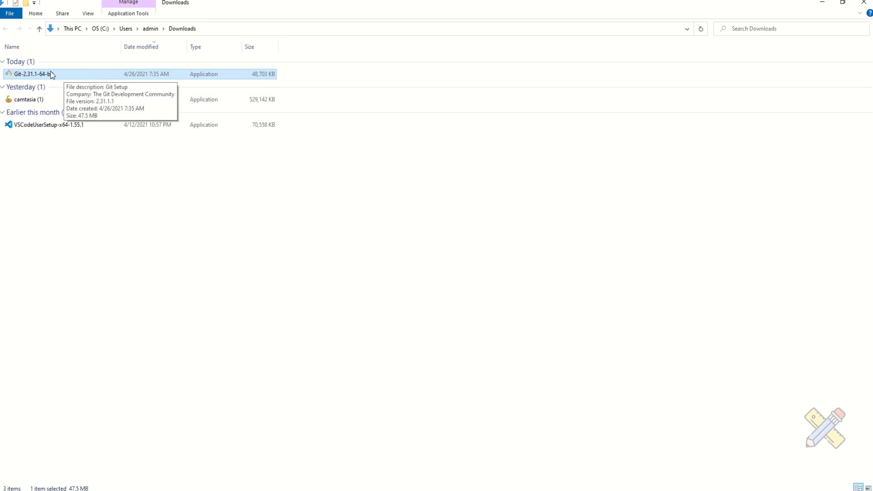
pyautogui.rightClick(50, 72)
pyautogui.click(72, 92)
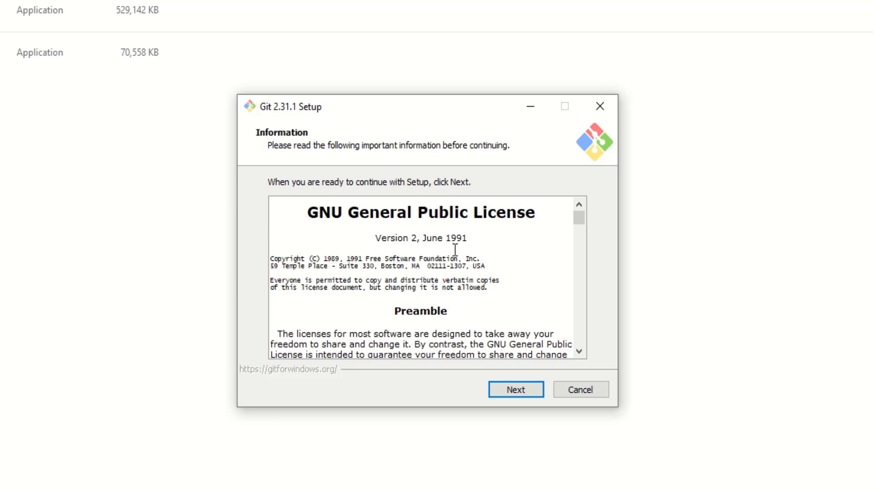
# Scroll through the GNU General Public License and keep the default destination folder C:\Program Files\Git.
pyautogui.scroll(-10, 454, 250)
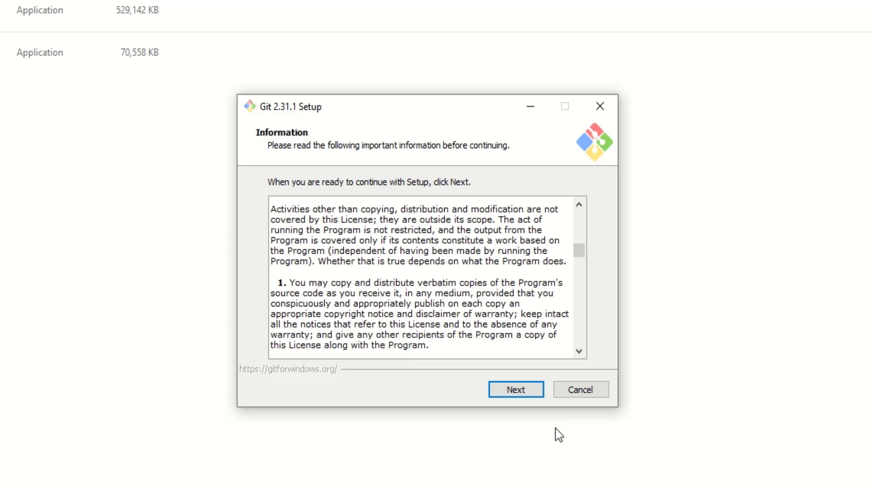
pyautogui.click(513, 395)
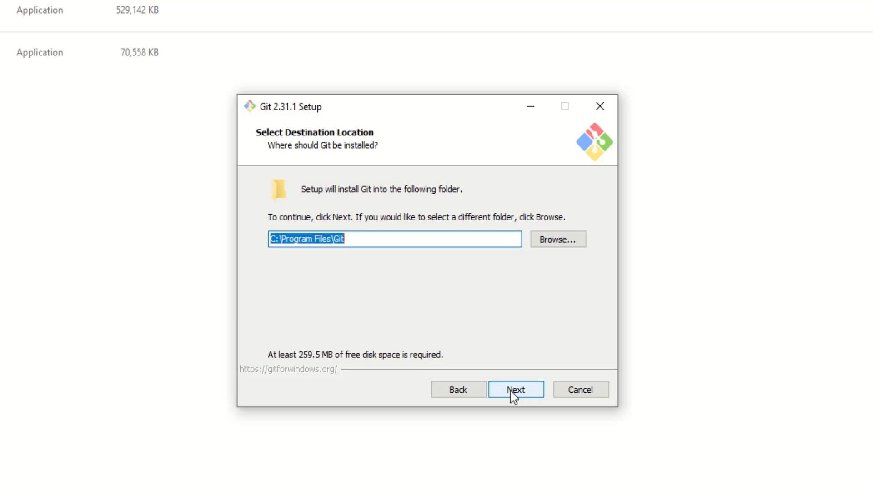
pyautogui.click(373, 239)
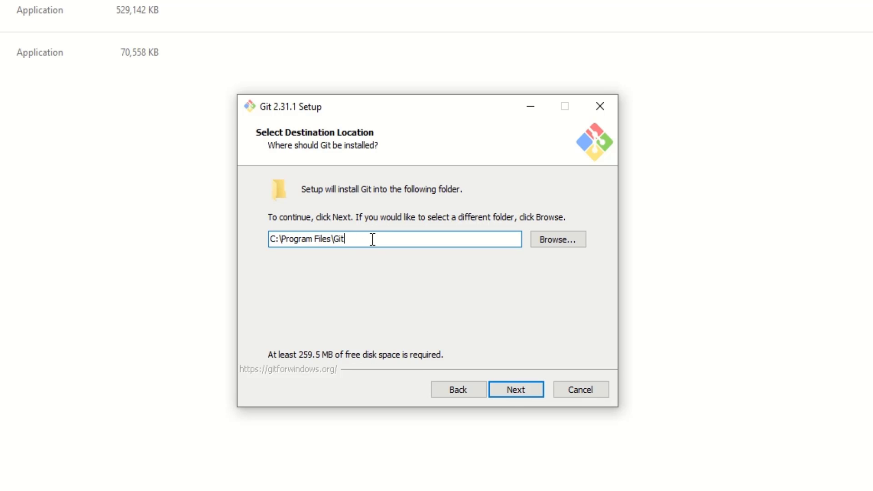
pyautogui.click(530, 391)
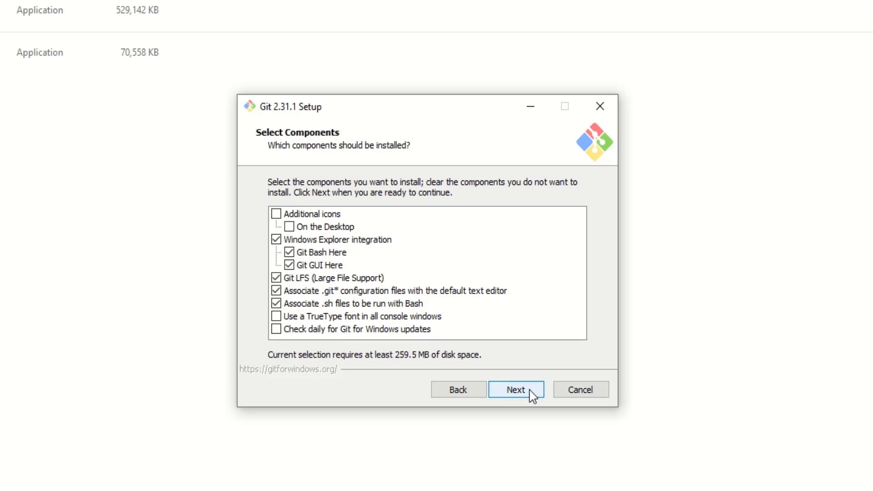
# Add the desktop icon, TrueType console font and daily update check components, and keep the Git Start Menu folder.
pyautogui.click(297, 228)
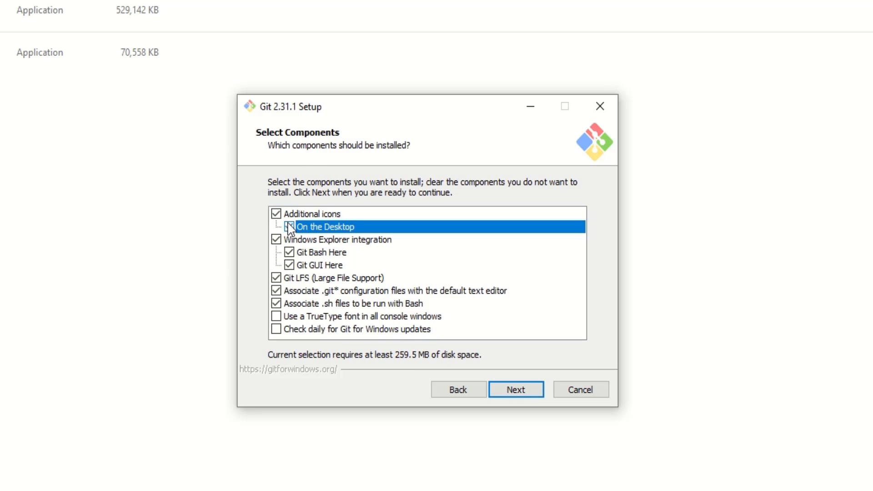
pyautogui.click(276, 316)
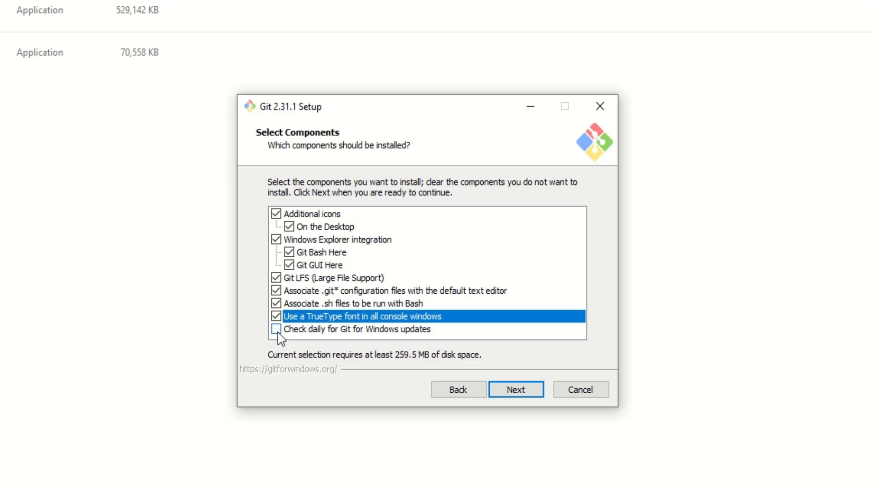
pyautogui.click(277, 329)
pyautogui.click(507, 390)
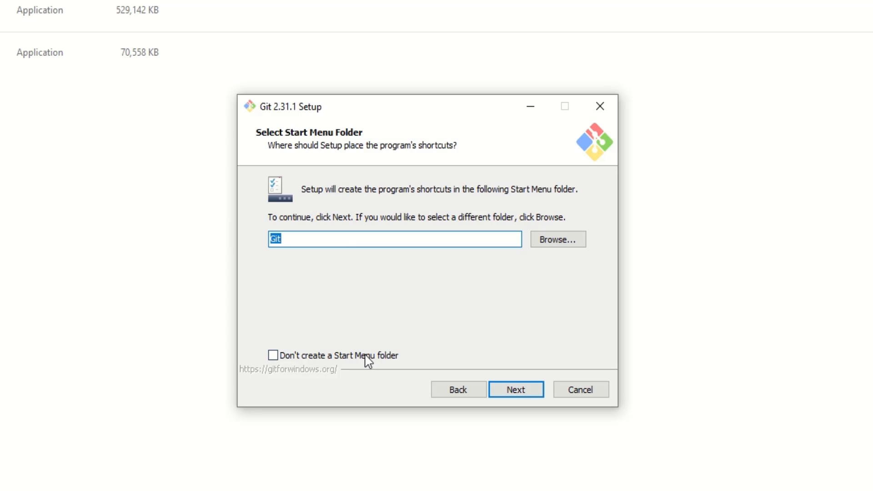
pyautogui.click(523, 395)
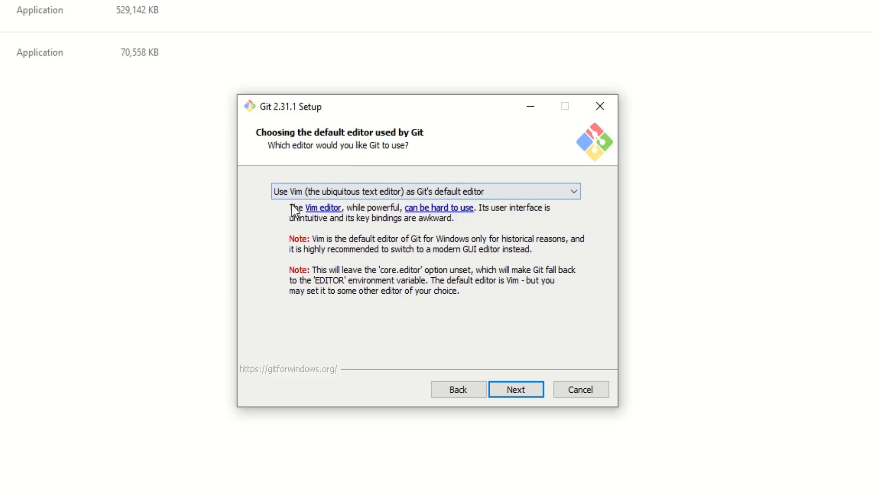
# Choose Visual Studio Code as Git's default editor.
pyautogui.click(368, 191)
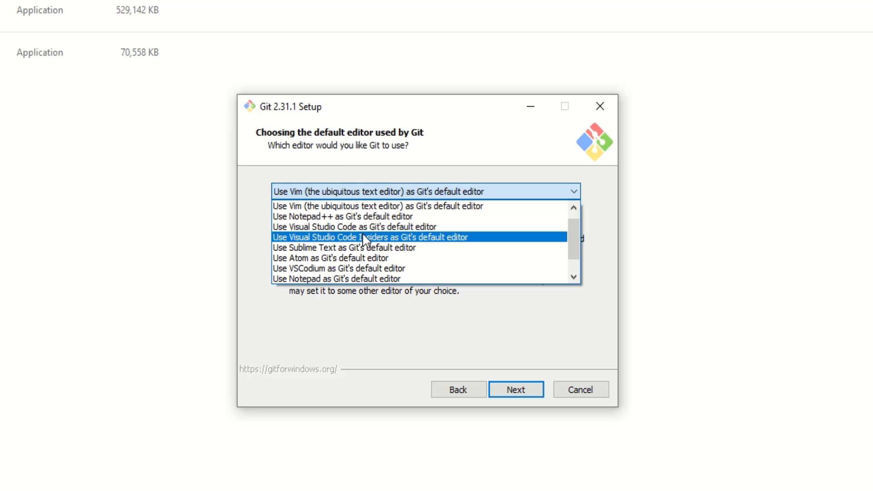
pyautogui.click(426, 227)
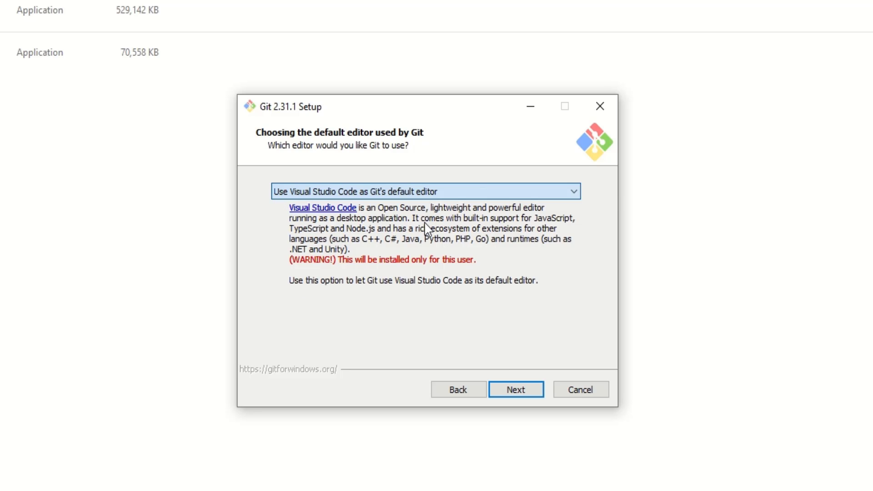
pyautogui.click(522, 391)
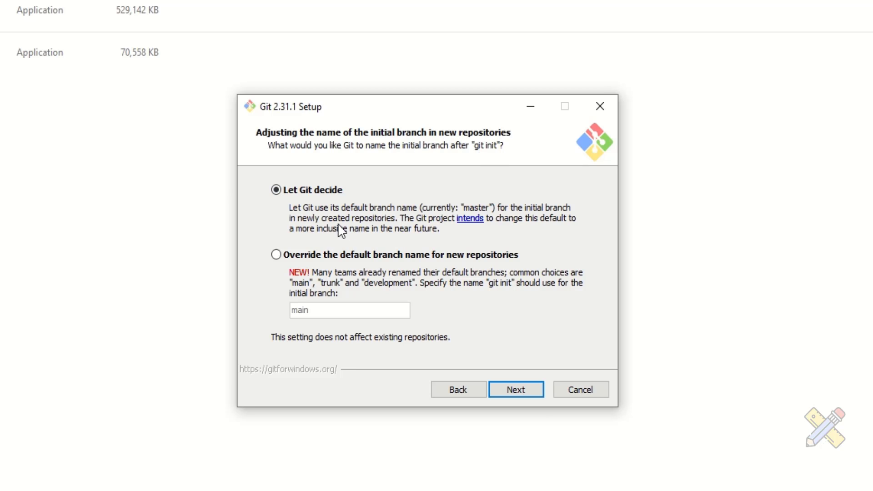
# Keep the default initial branch naming, PATH environment, OpenSSL library and line ending conversion options.
pyautogui.click(531, 394)
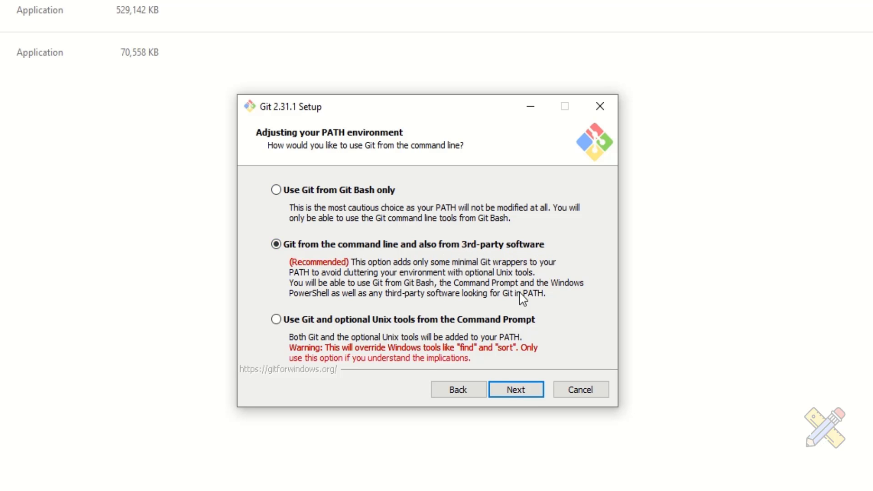
pyautogui.click(518, 391)
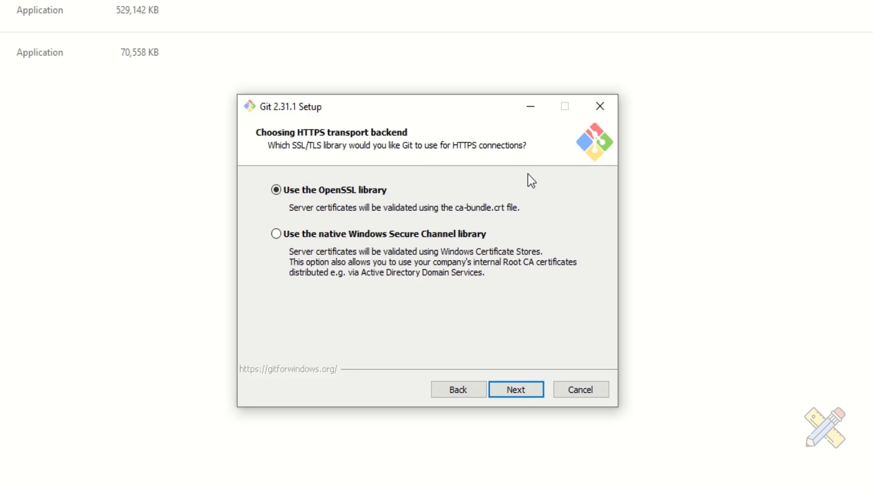
pyautogui.click(508, 392)
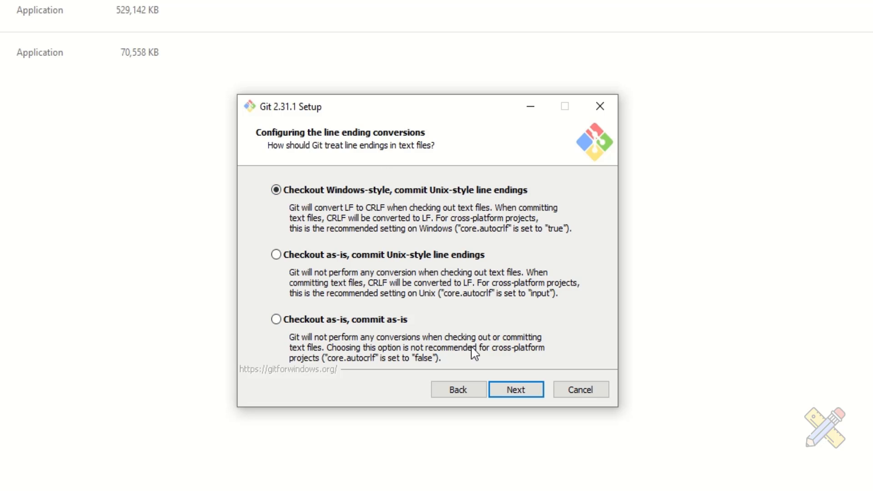
pyautogui.click(510, 393)
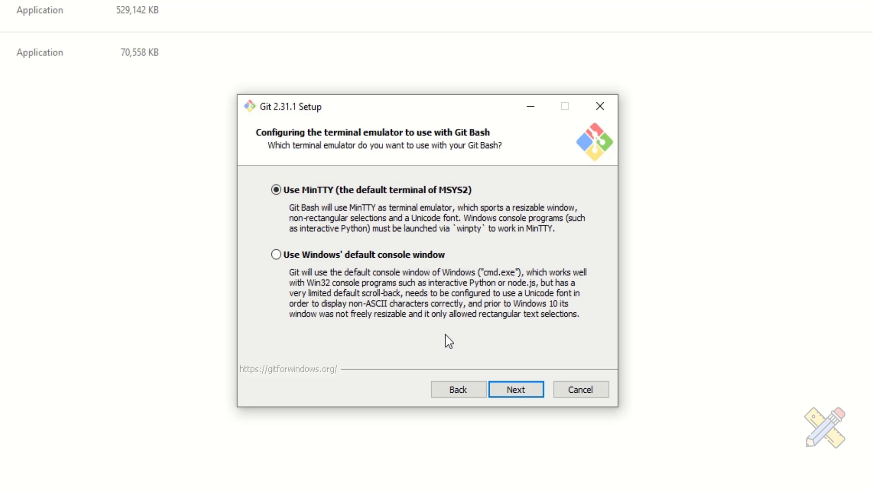
# Keep the default terminal, git pull, credential helper and extra options, install Git, and finish the wizard.
pyautogui.click(511, 393)
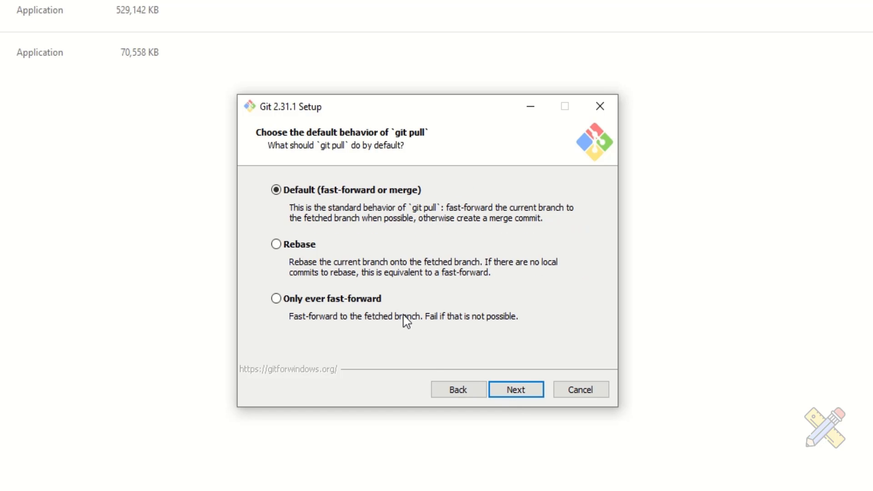
pyautogui.click(512, 396)
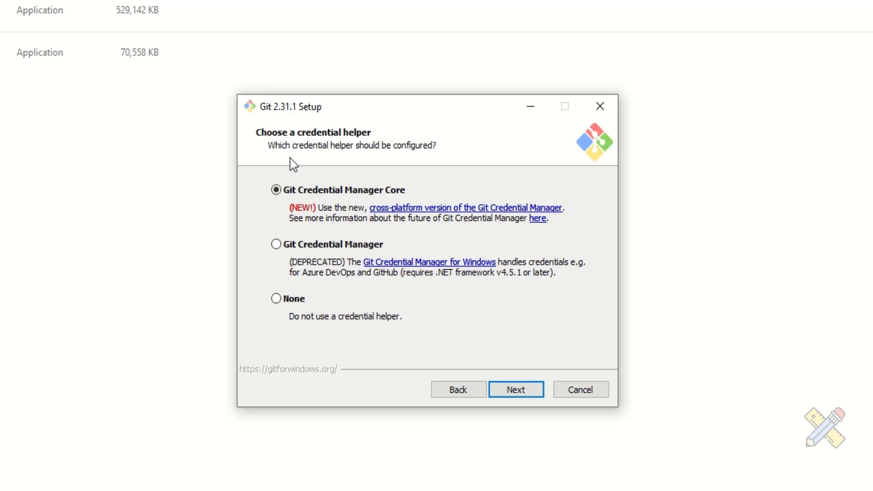
pyautogui.click(522, 394)
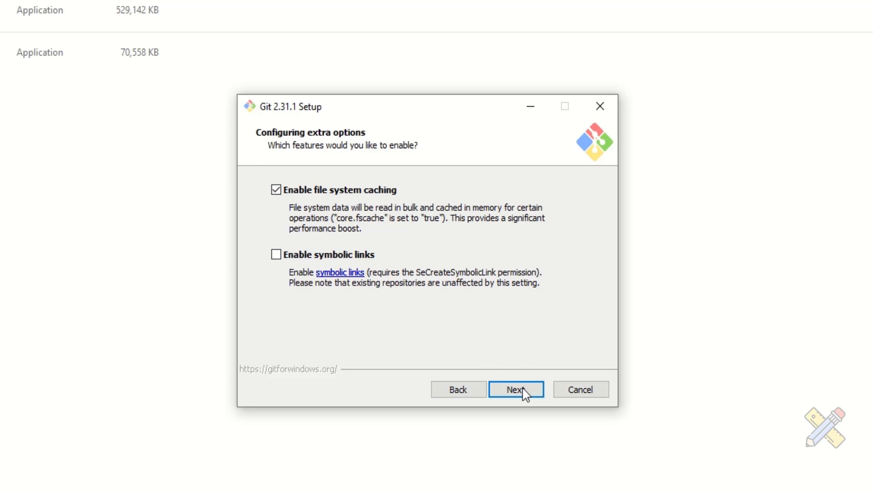
pyautogui.click(531, 398)
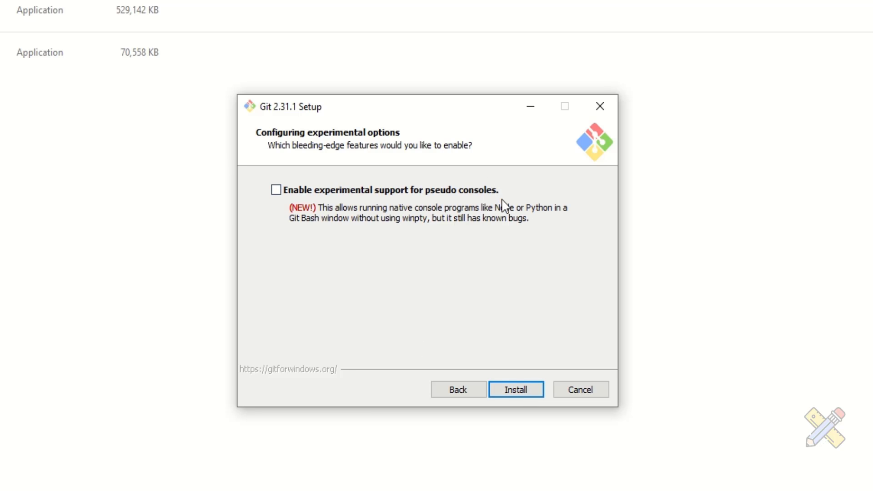
pyautogui.click(509, 396)
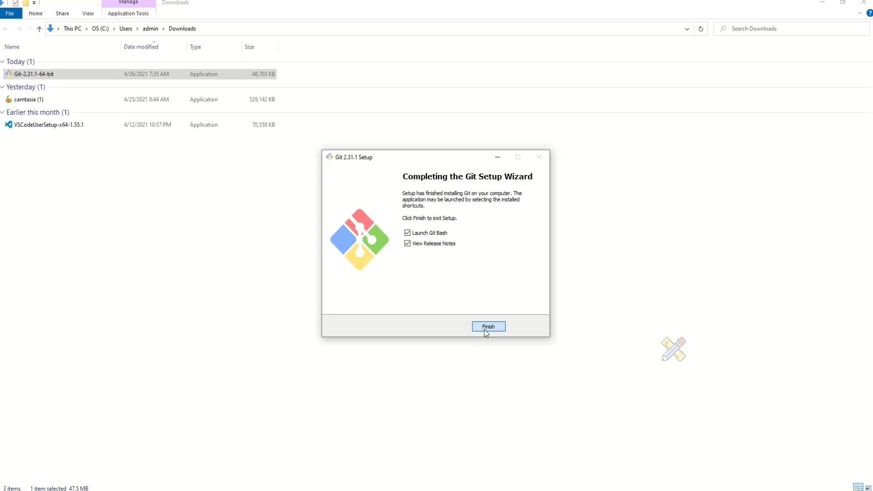
pyautogui.click(485, 329)
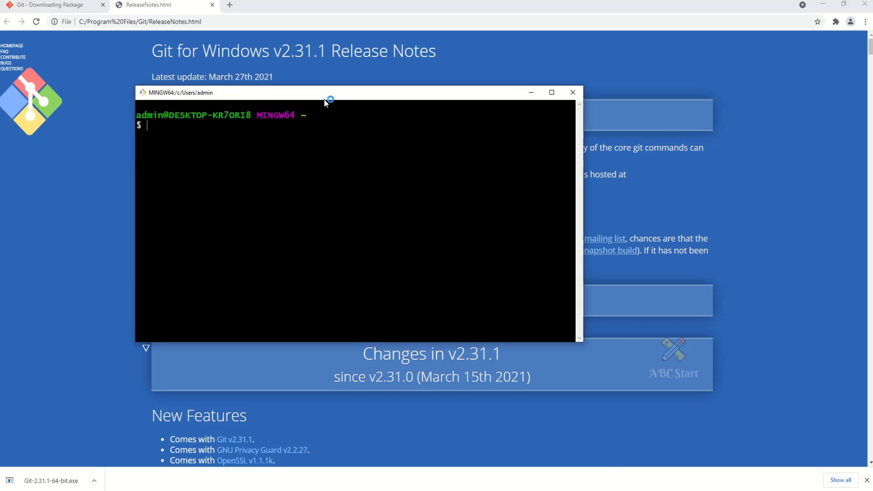
# Close the release notes browser and the Downloads folder window, keeping Git Bash open.
pyautogui.click(528, 52)
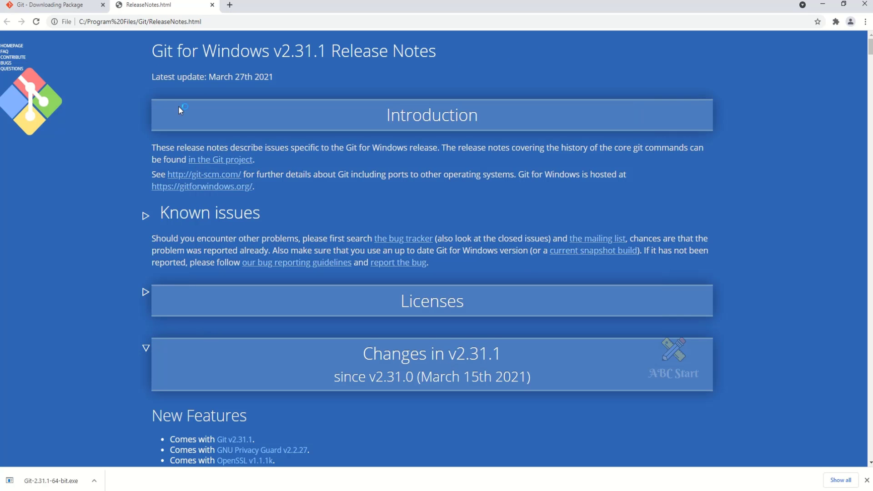
pyautogui.click(62, 5)
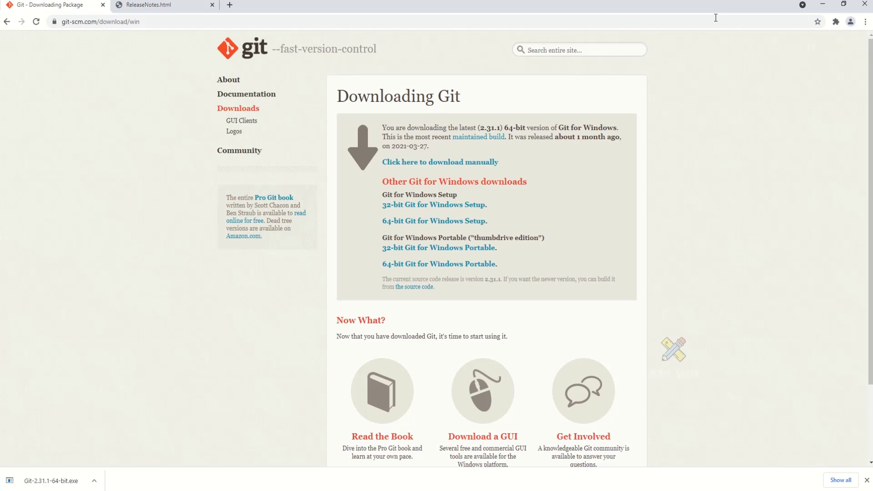
pyautogui.click(864, 5)
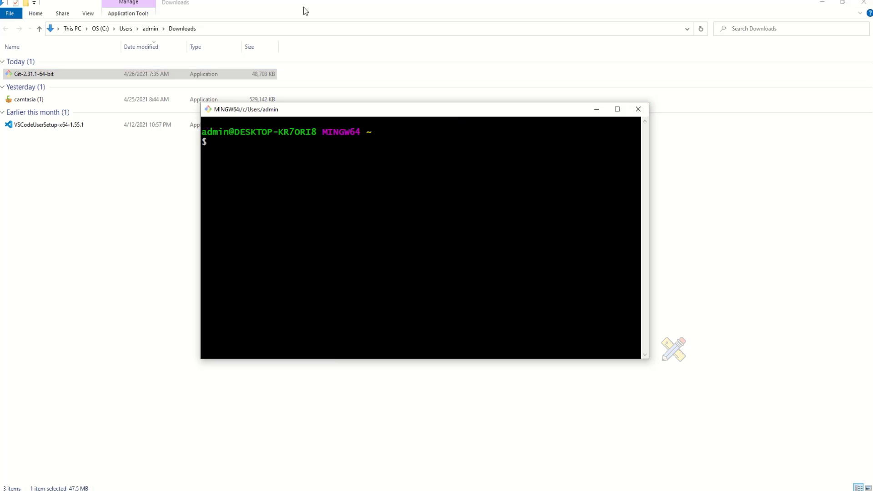
pyautogui.click(863, 3)
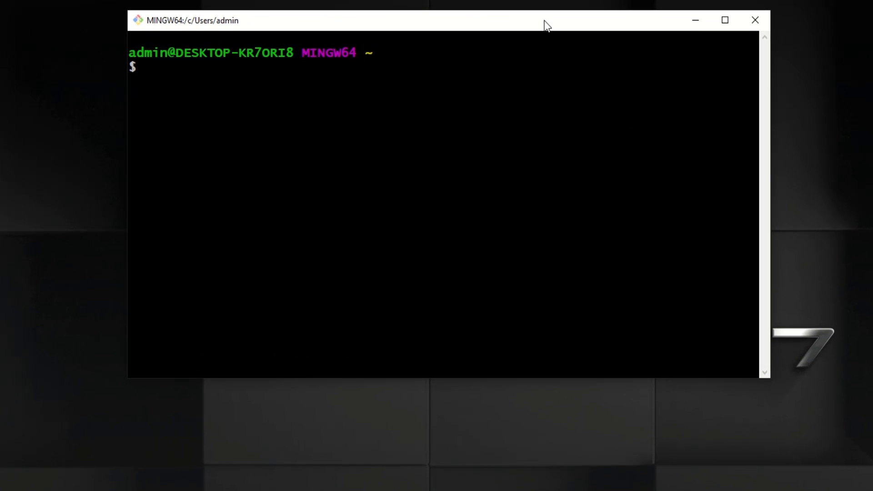
pyautogui.moveTo(546, 25); pyautogui.dragTo(543, 35)
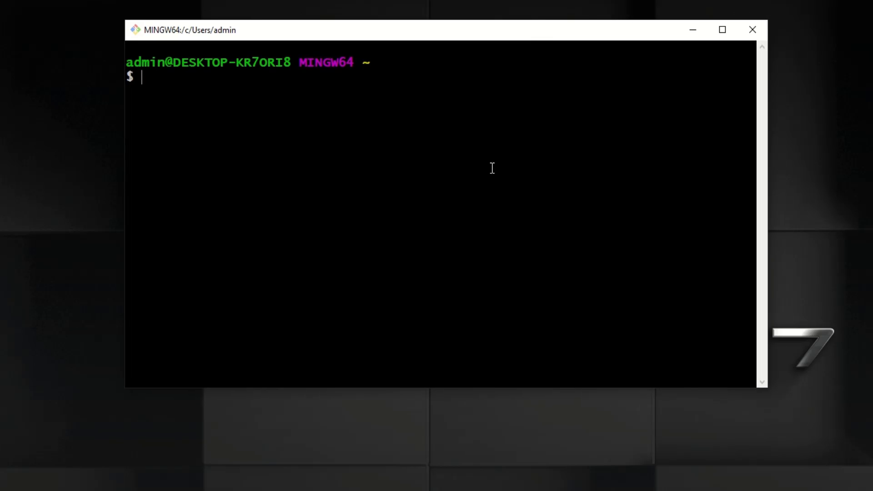
# Run git --version in Git Bash and select the printed version line.
pyautogui.write('git --version')
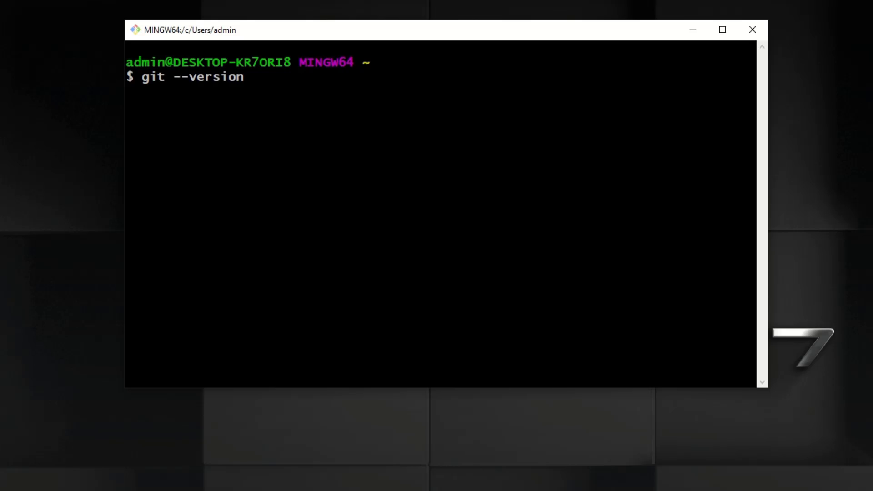
pyautogui.press('Return')
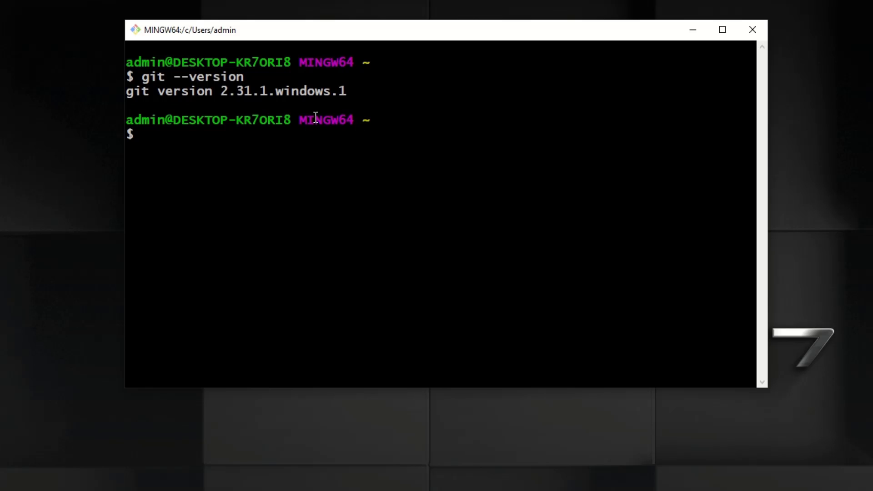
pyautogui.moveTo(348, 91); pyautogui.dragTo(130, 93)
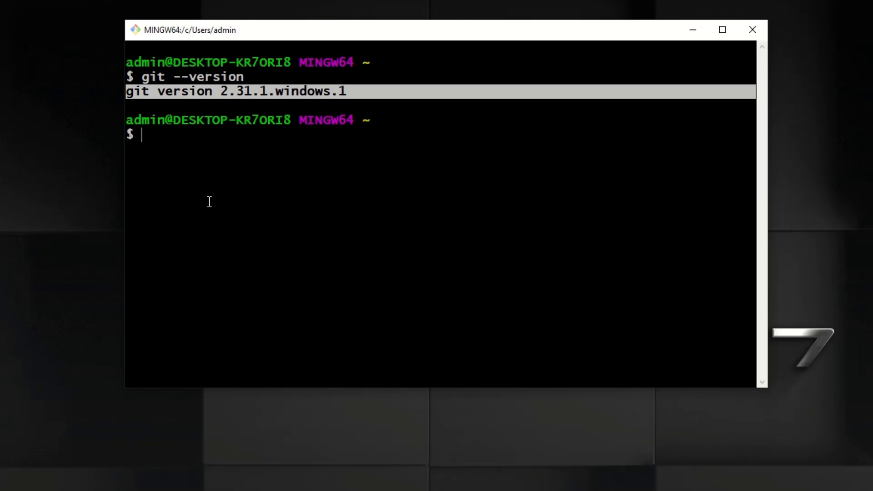